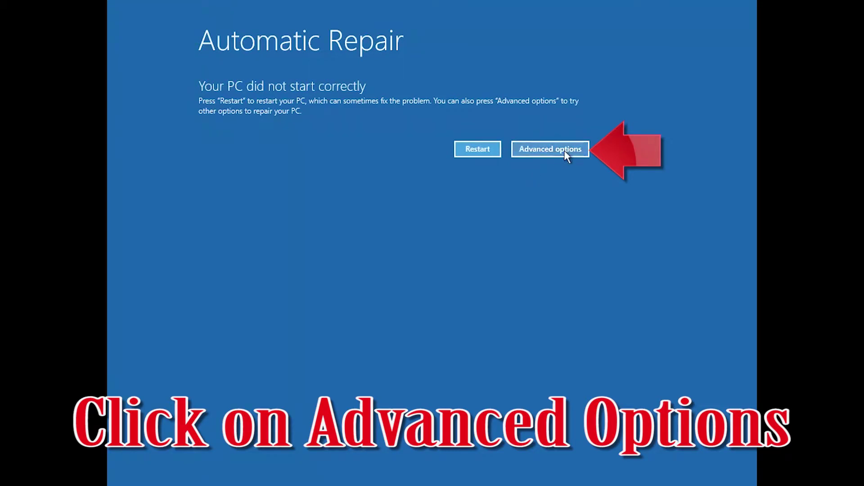
Step: Run Startup Repair from the advanced troubleshooting options, continuing with the listed account and a blank password
left_click(544, 150)
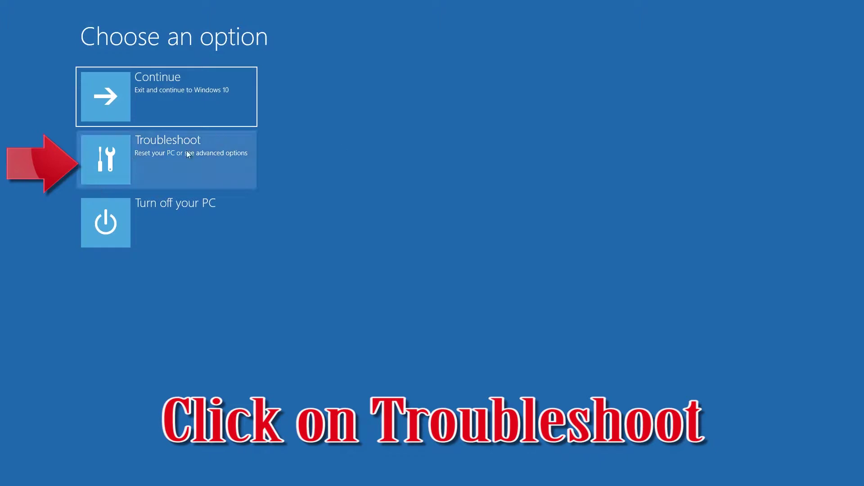
left_click(137, 163)
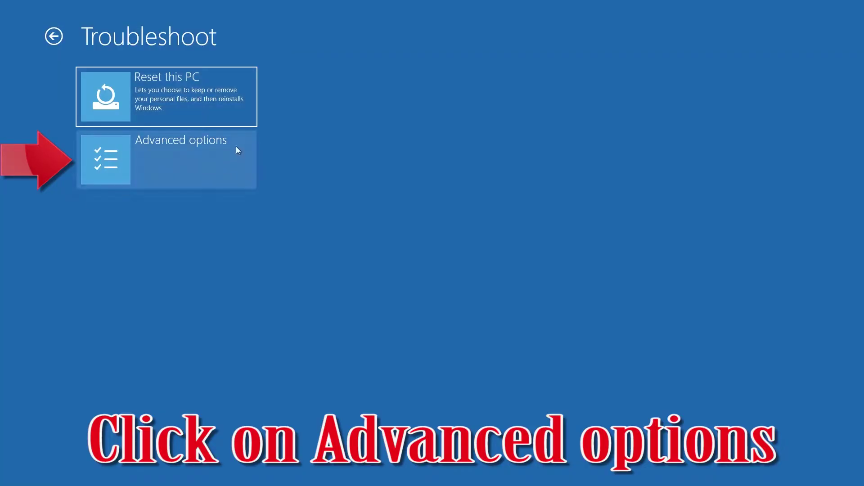
left_click(201, 158)
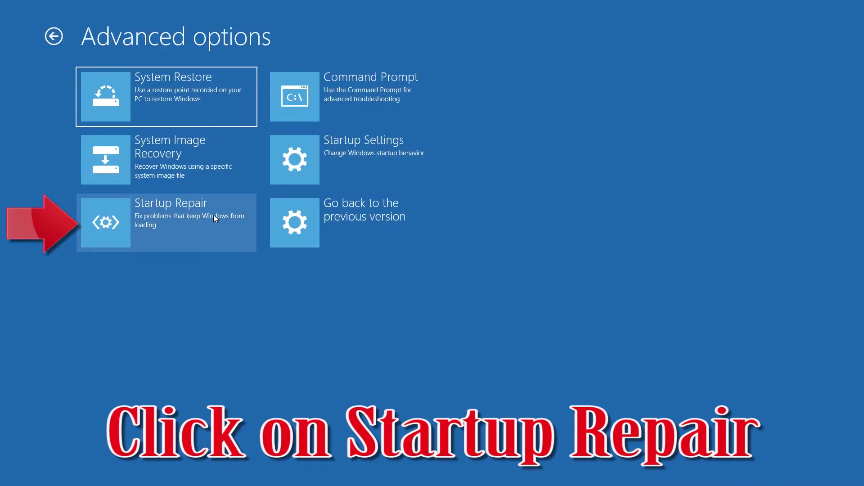
left_click(213, 215)
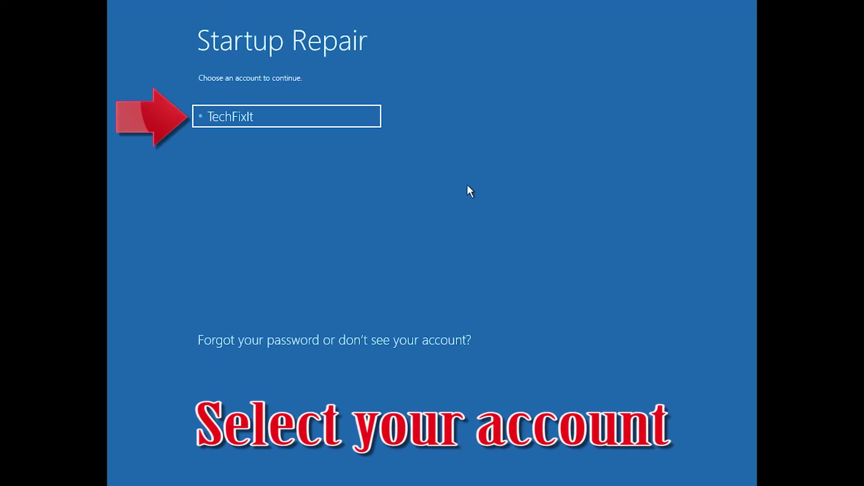
left_click(290, 119)
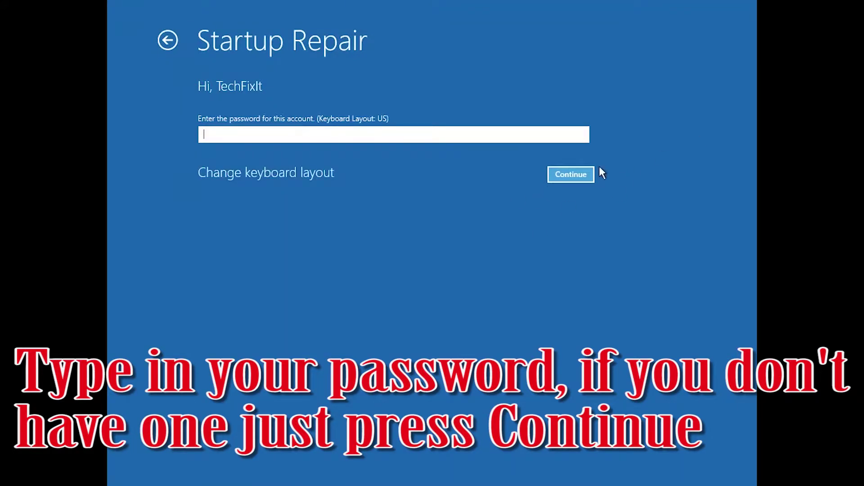
left_click(588, 173)
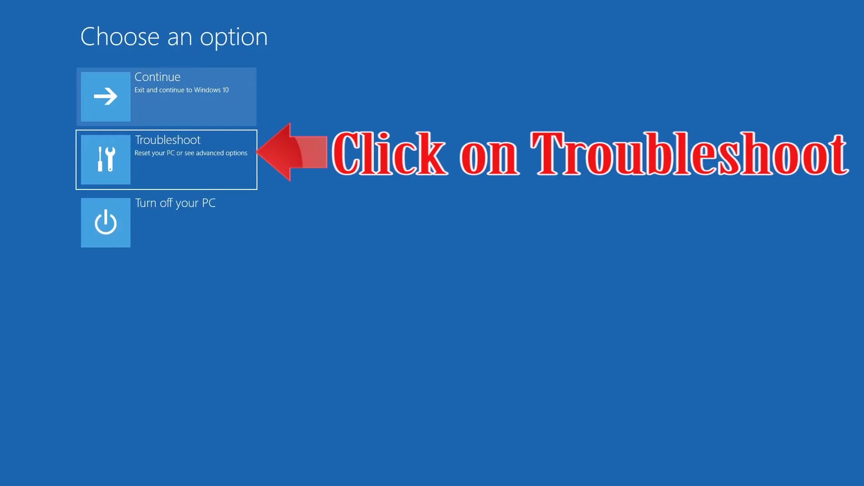
Step: Open Command Prompt from the advanced troubleshooting options
key("Return")
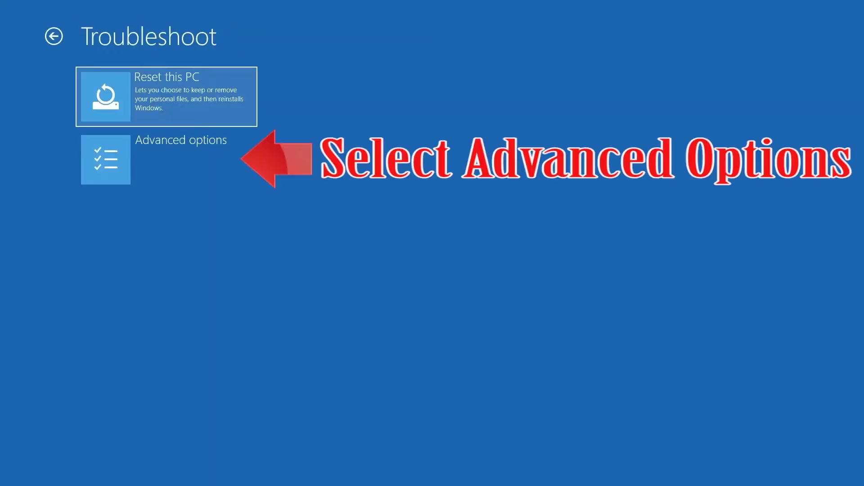
left_click(166, 160)
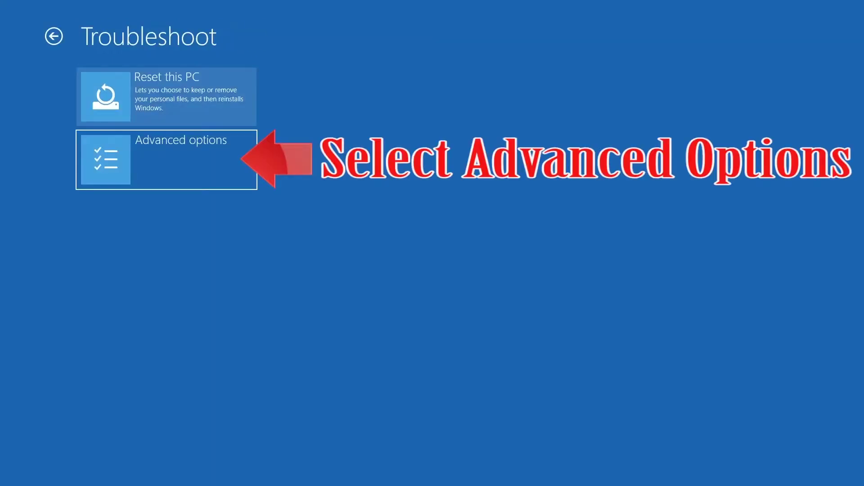
key("Return")
left_click(356, 97)
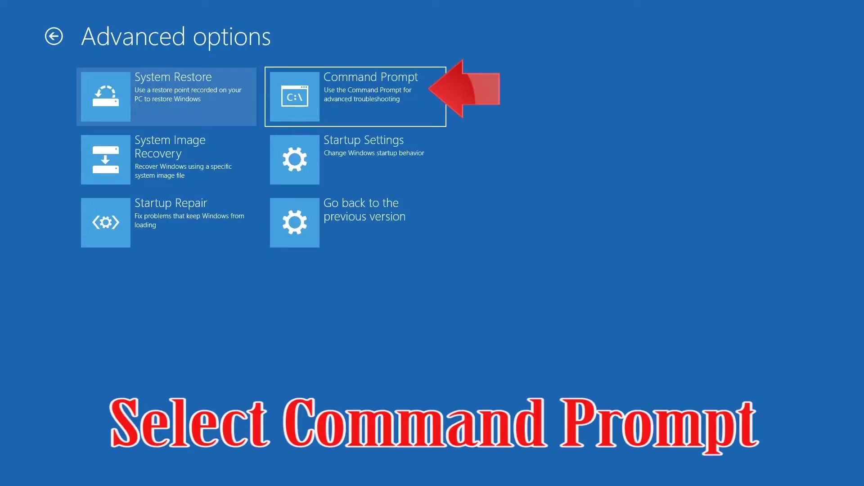
key("Return")
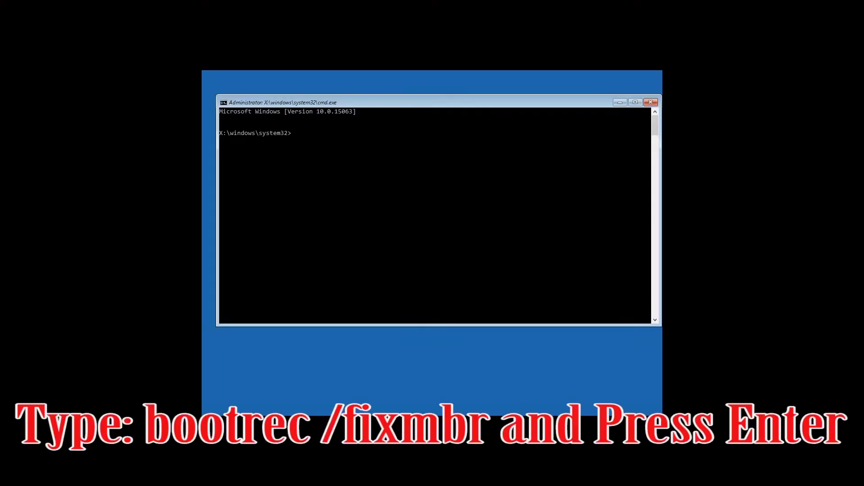
Step: Repair the master boot record and boot sector by running bootrec /fixmbr and bootrec /fixboot
type("bootrec /fixmbr")
key("Return")
key("Up")
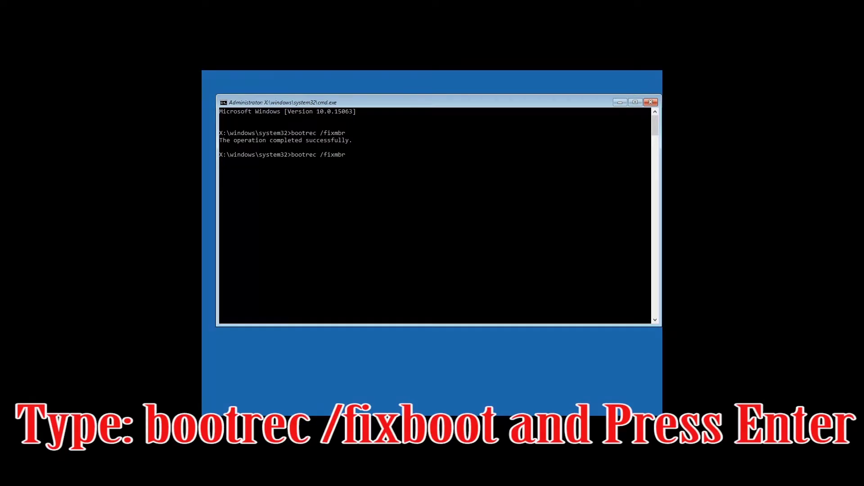
key("BackSpace")
key("BackSpace")
key("BackSpace")
type("boot")
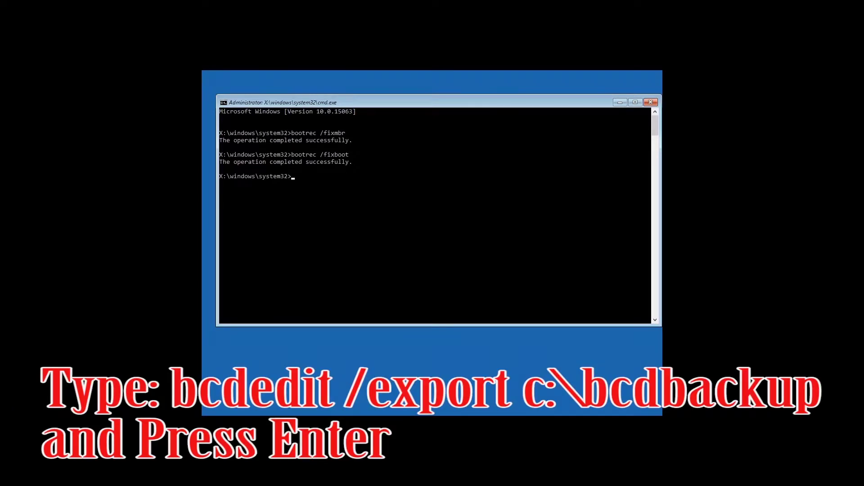
Step: Export the boot configuration with bcdedit to c:\bcdbackup and clear the file attributes with attrib c:\boot\bcd -h -r -s
type("bcdedit /export c:\\bcdbackup")
key("Return")
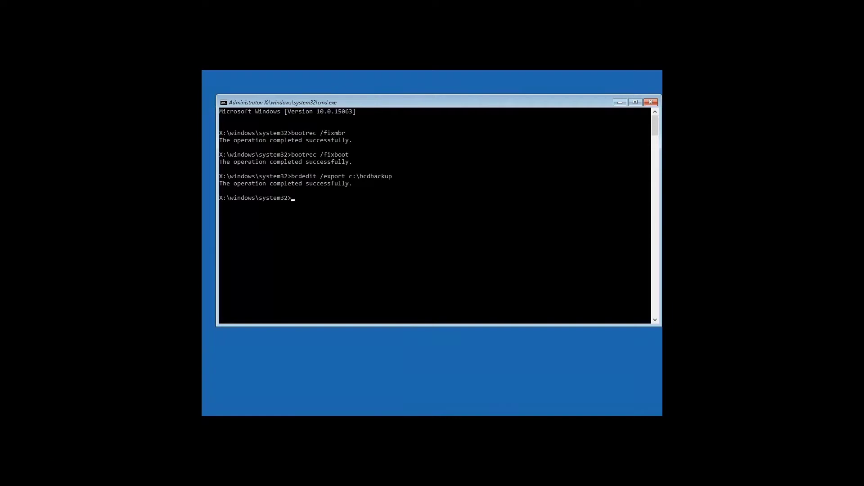
type("attrib c:\\boot\\b")
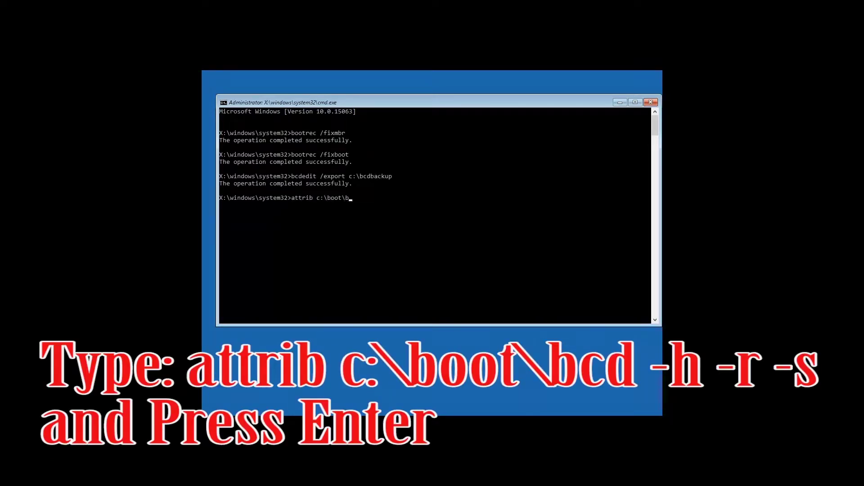
type("cd -h -r -s")
key("Return")
Step: Rename the boot configuration file c:\boot\bcd to bcd.old with the ren command
type("ren")
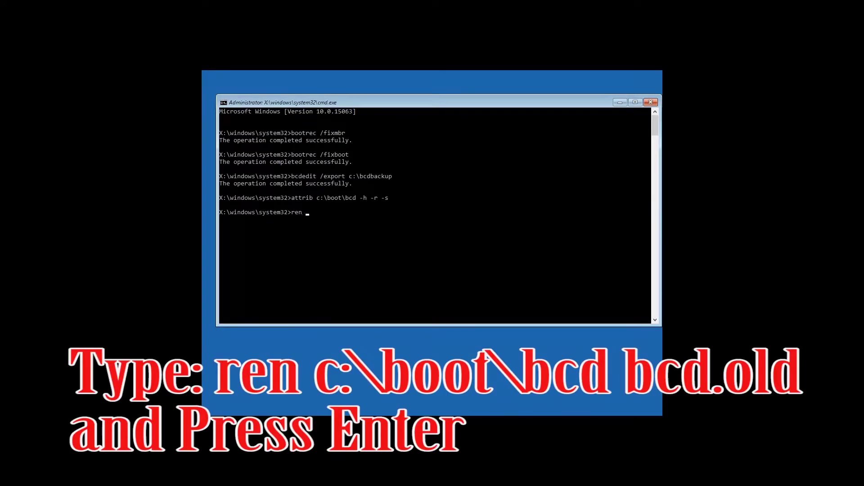
type(" c:\\boot\\bcd bcd.old")
key("Return")
Step: Run bootrec /rebuildbcd, answer y to add the found Windows installation to the boot list, and exit Command Prompt
type("boo")
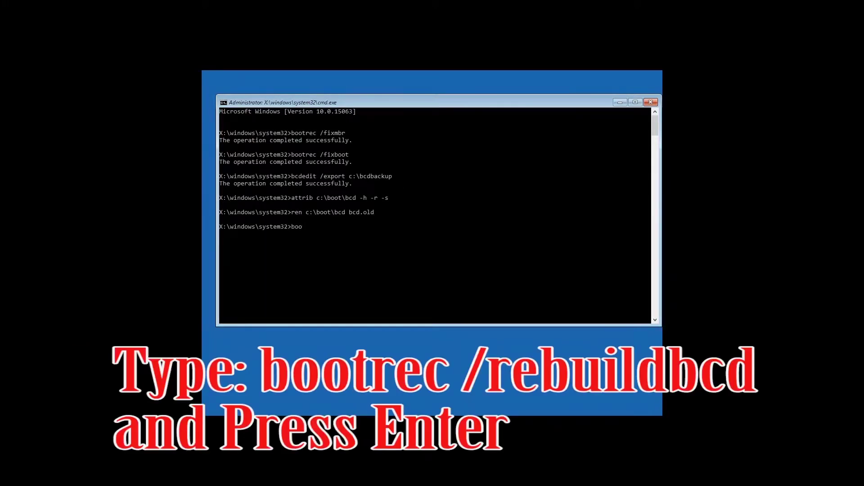
type("trec /rebuildbcd")
key("Return")
type("y")
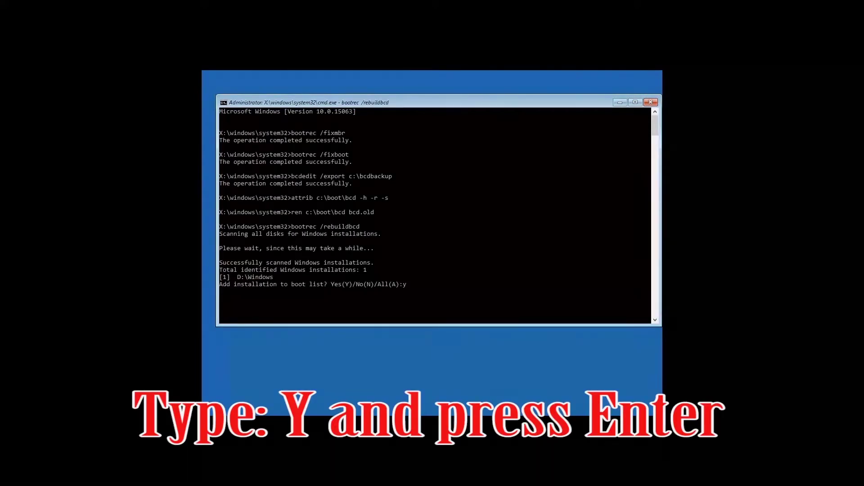
key("Return")
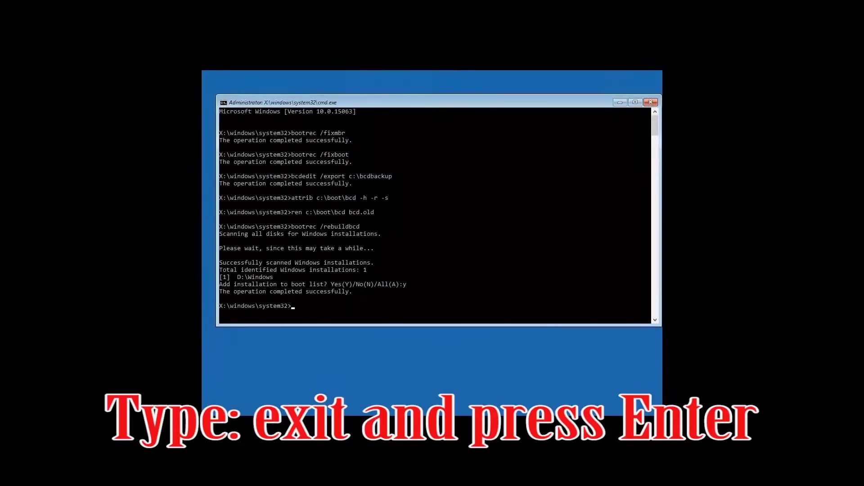
type("exit")
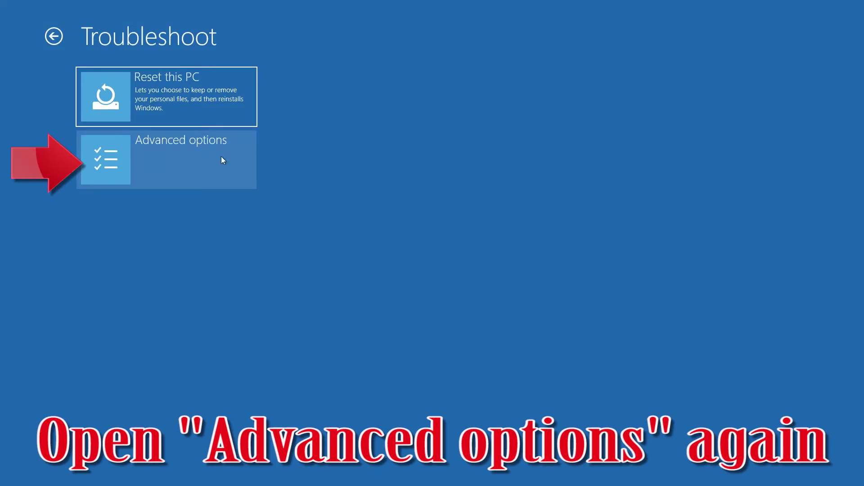
Step: Start System Restore from the advanced options, choosing the listed account and the US keyboard layout
left_click(186, 160)
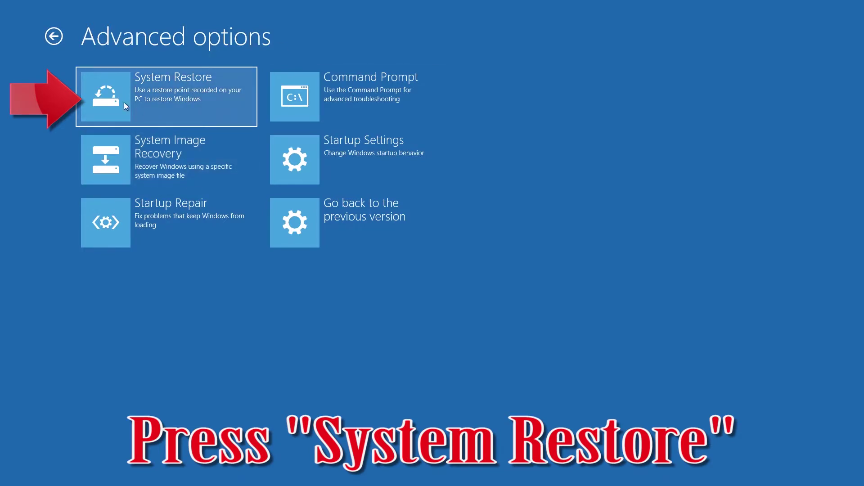
left_click(209, 90)
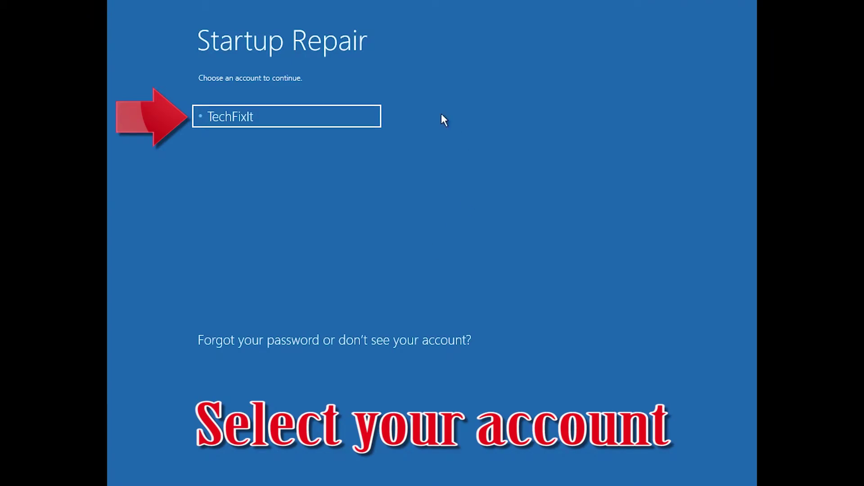
left_click(289, 117)
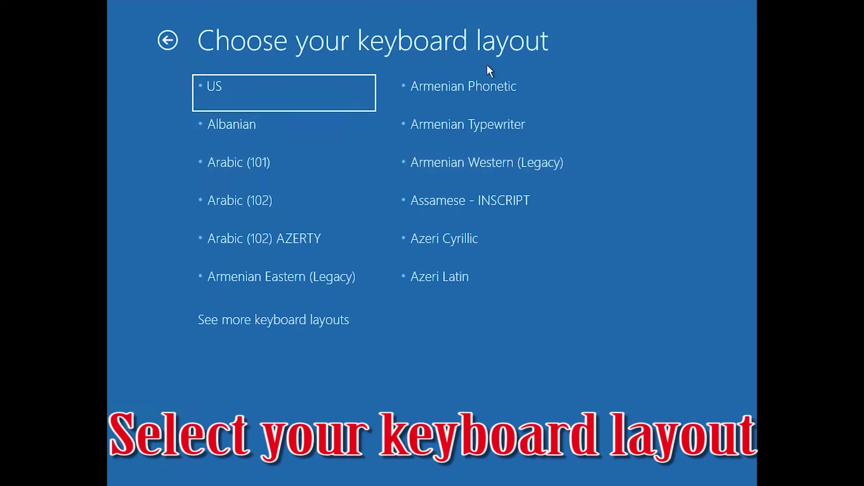
left_click(244, 103)
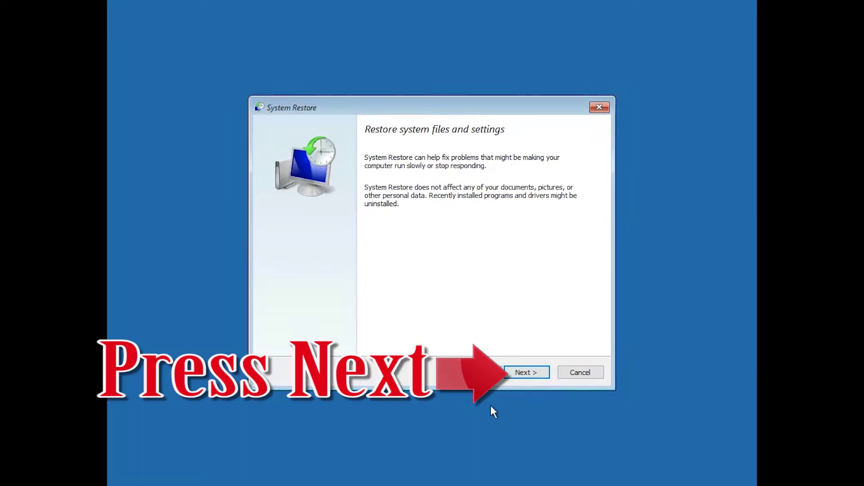
Step: Restore the computer to the manual restore point of 1/6/2018 11:06:47 PM, restart it, and dismiss the completion notice
left_click(525, 375)
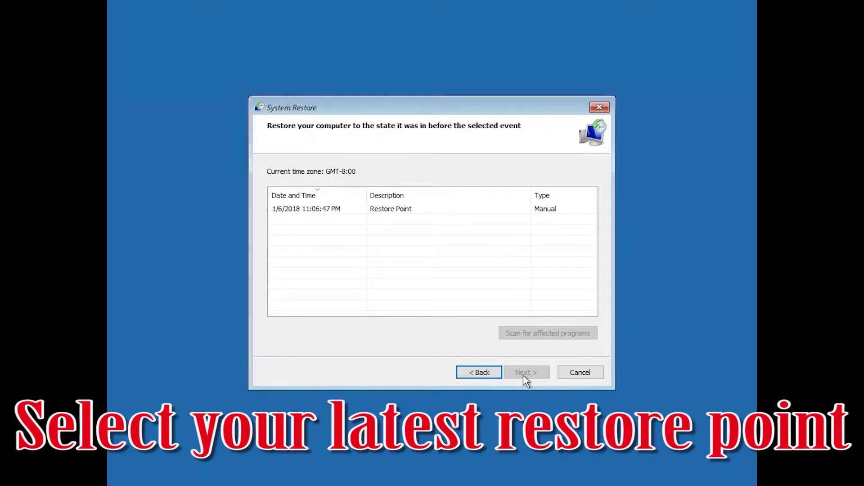
left_click(354, 211)
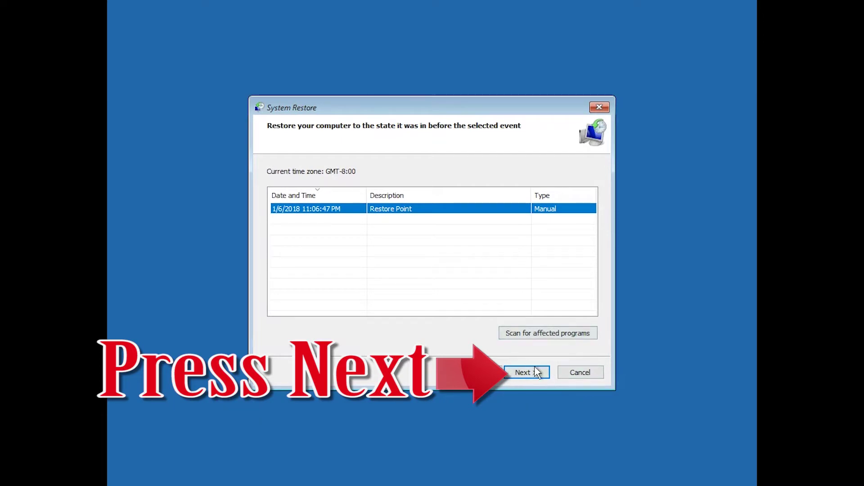
left_click(515, 377)
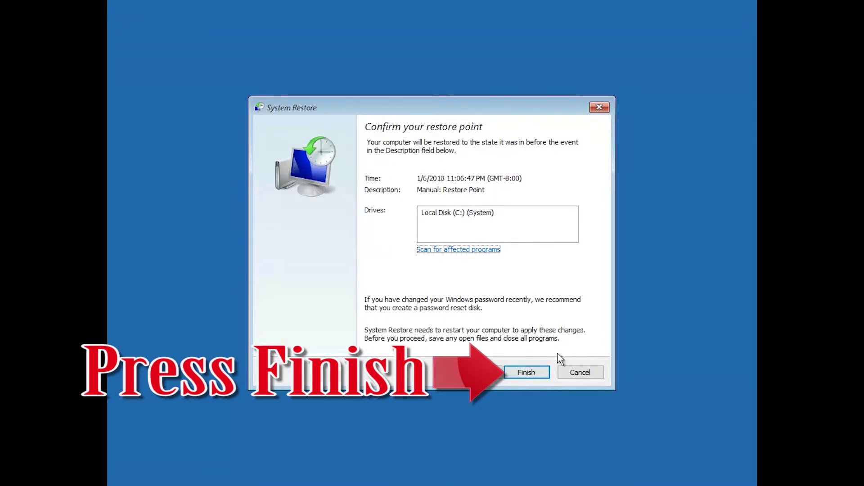
left_click(527, 372)
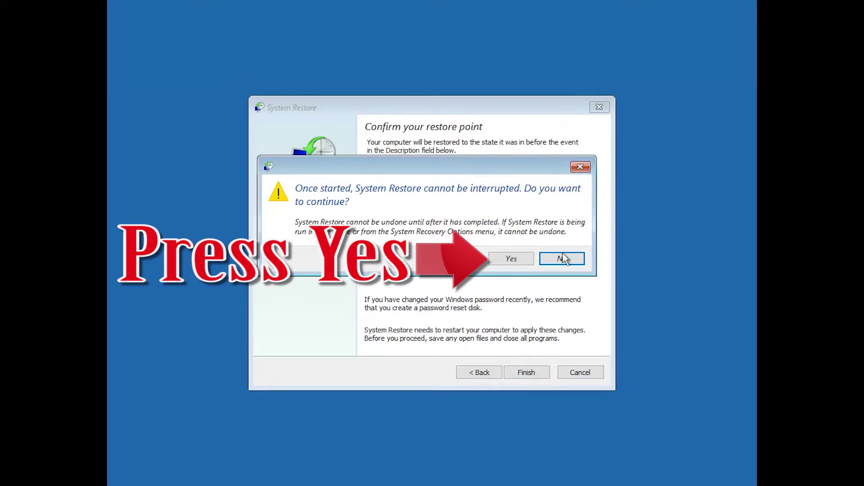
left_click(516, 261)
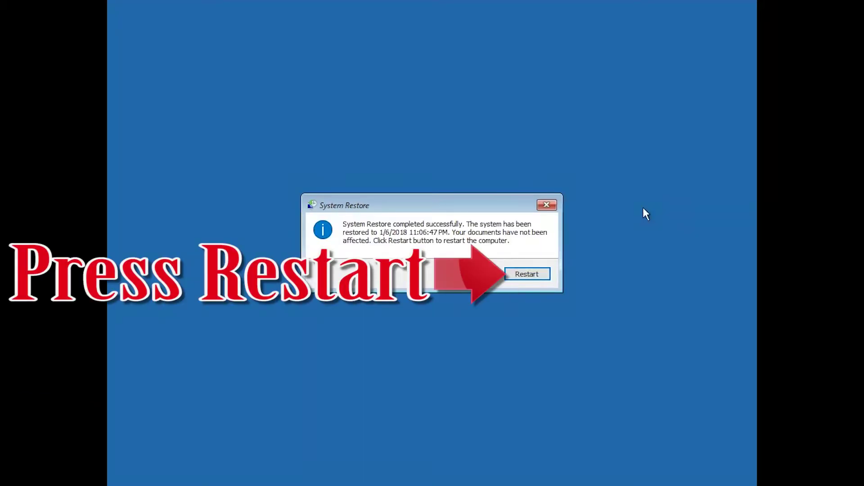
left_click(522, 274)
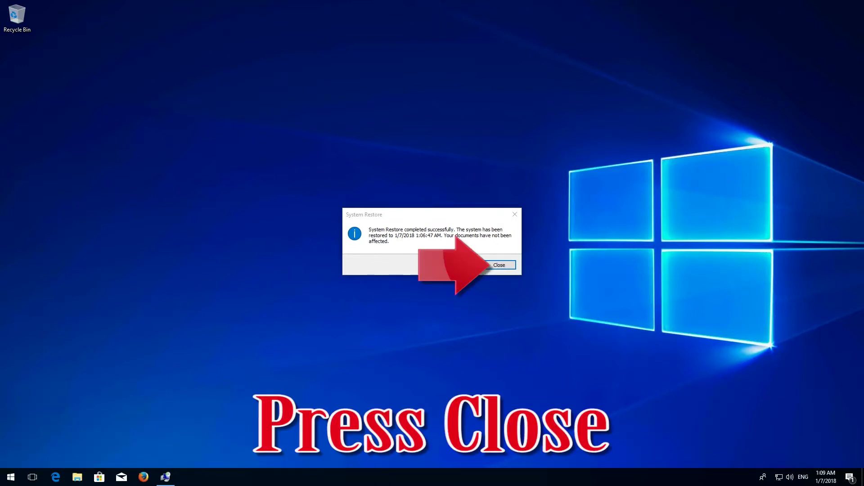
left_click(499, 265)
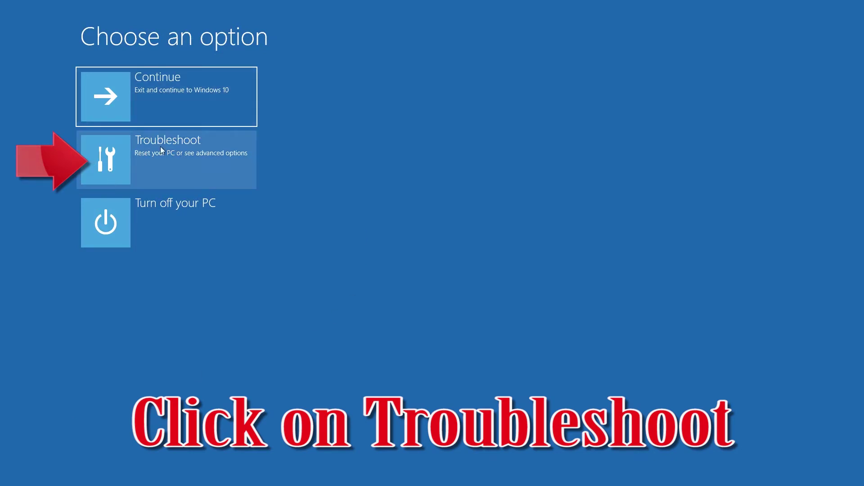
Step: Reset this PC from the Troubleshoot options with Keep my files and the listed account, then close the Edge welcome window after the reset
left_click(192, 145)
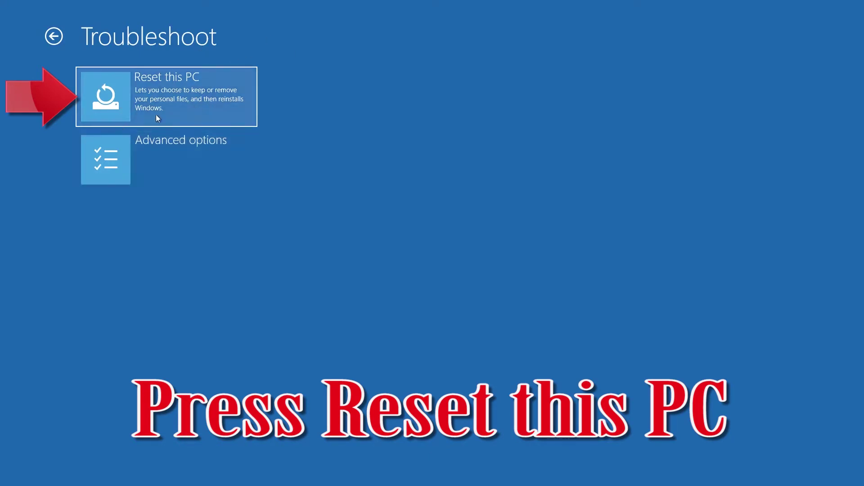
left_click(173, 107)
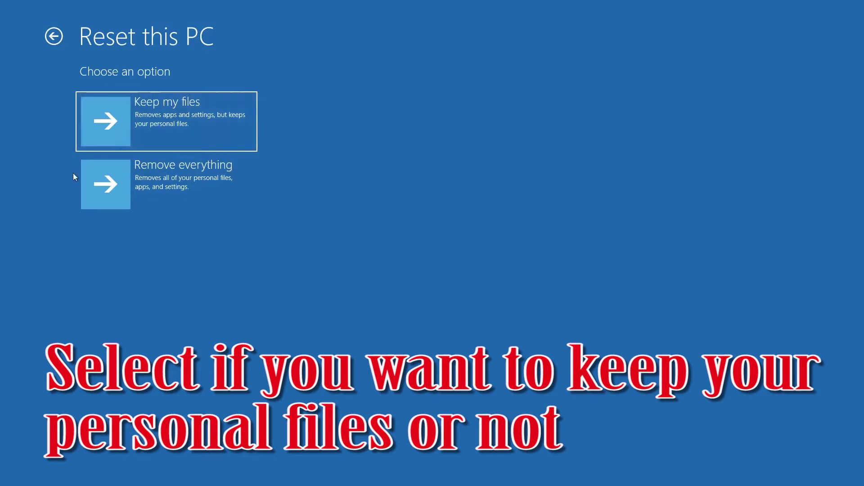
left_click(191, 123)
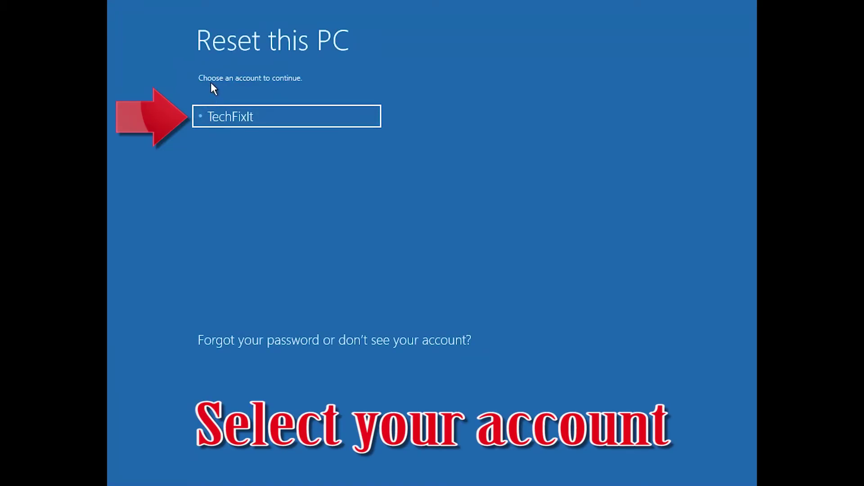
left_click(228, 116)
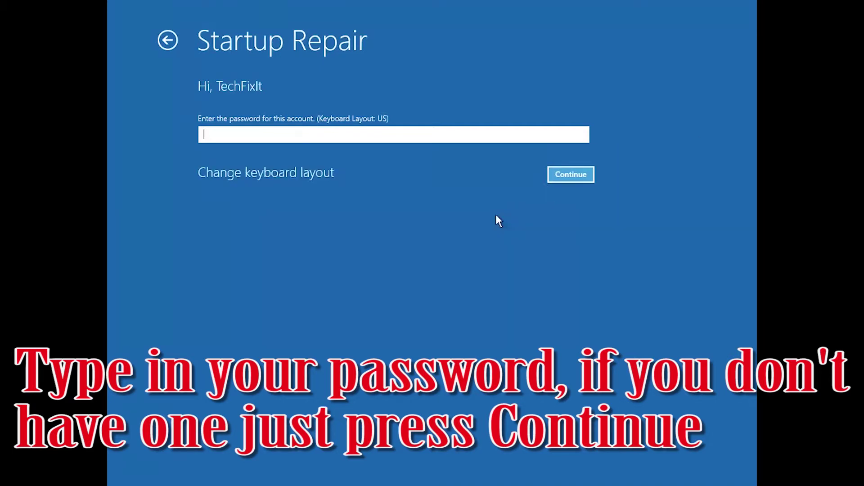
left_click(590, 173)
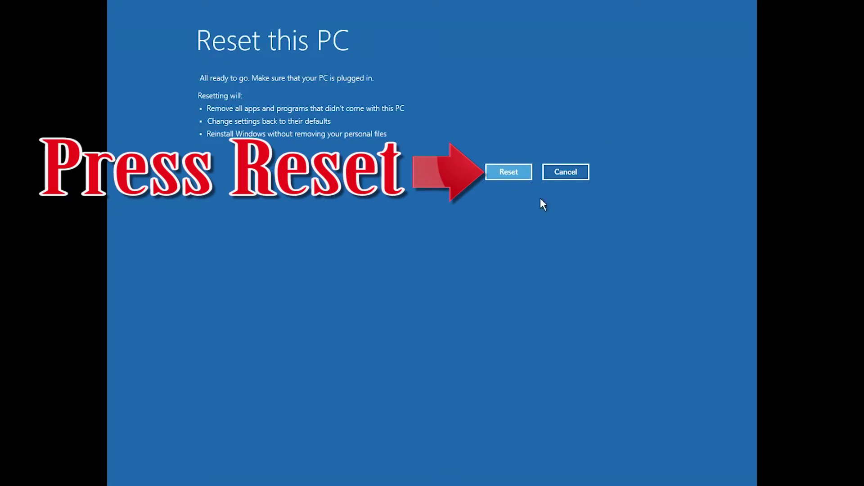
left_click(525, 171)
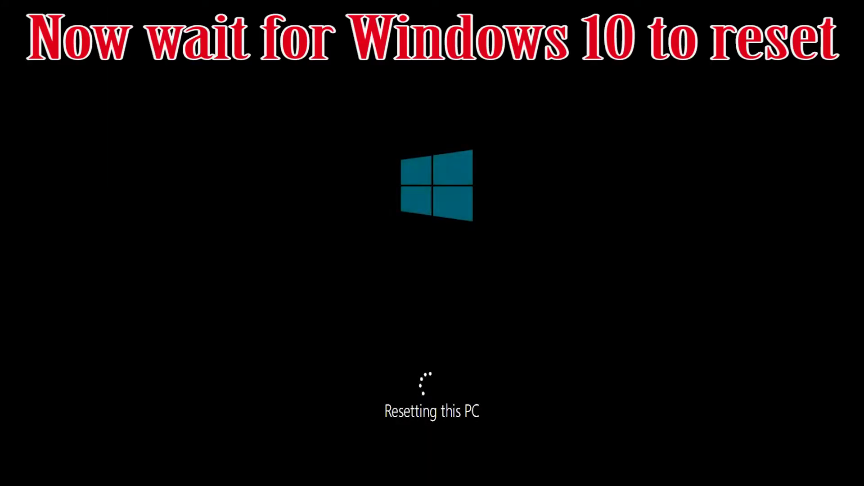
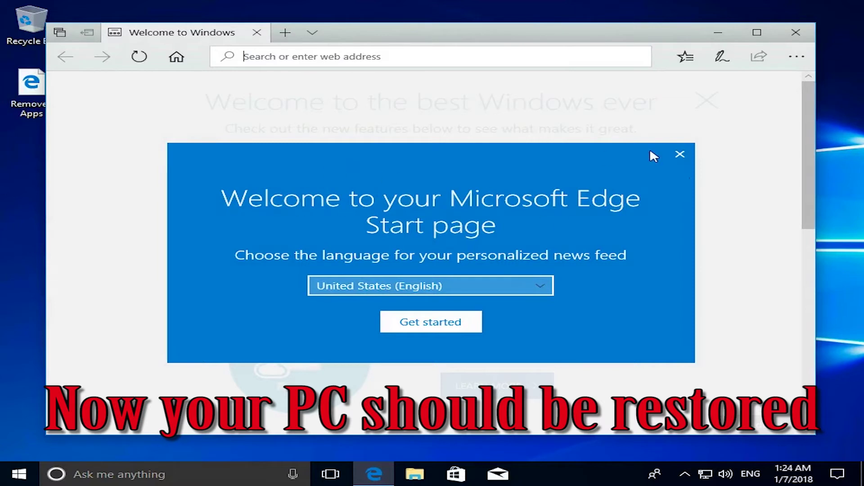
left_click(796, 32)
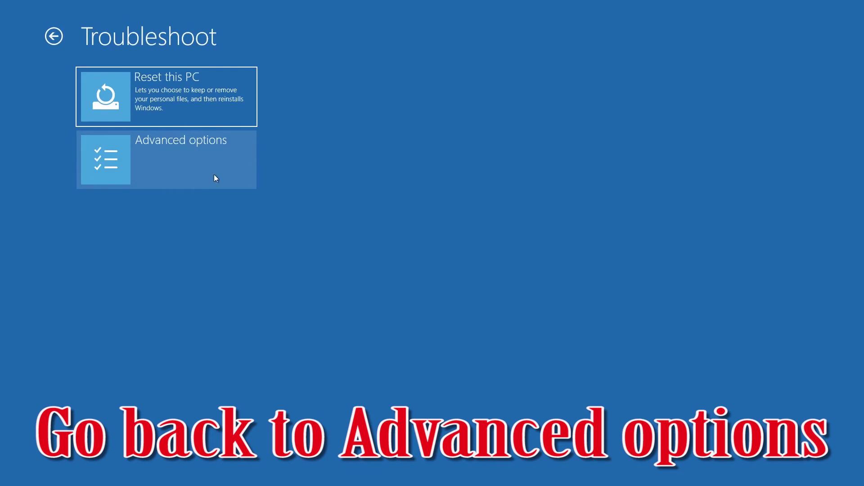
Step: Open Command Prompt from the advanced options, choosing the listed account and continuing with a blank password
left_click(174, 172)
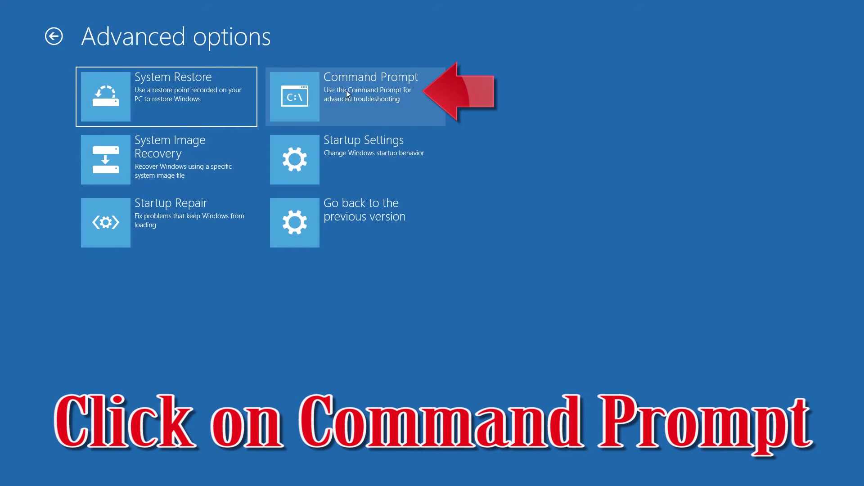
left_click(385, 86)
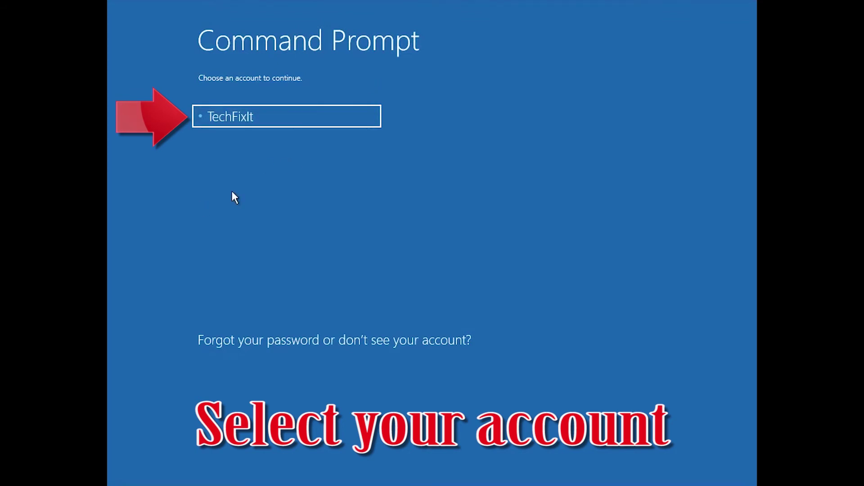
left_click(273, 122)
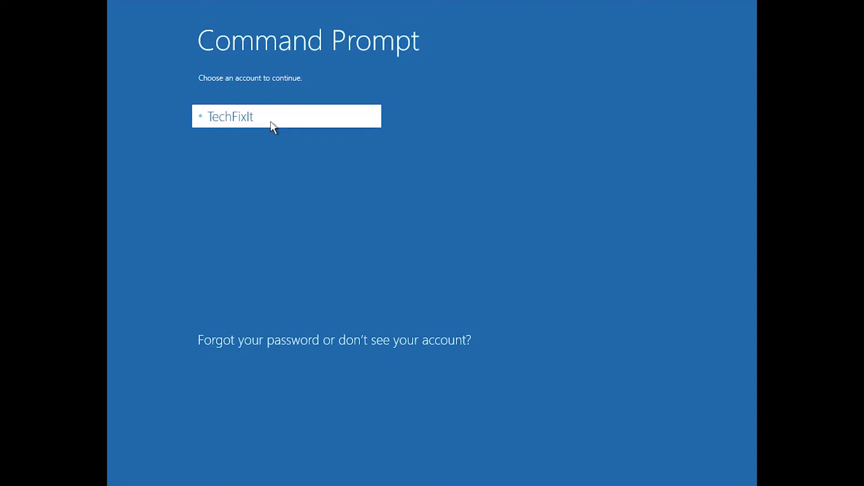
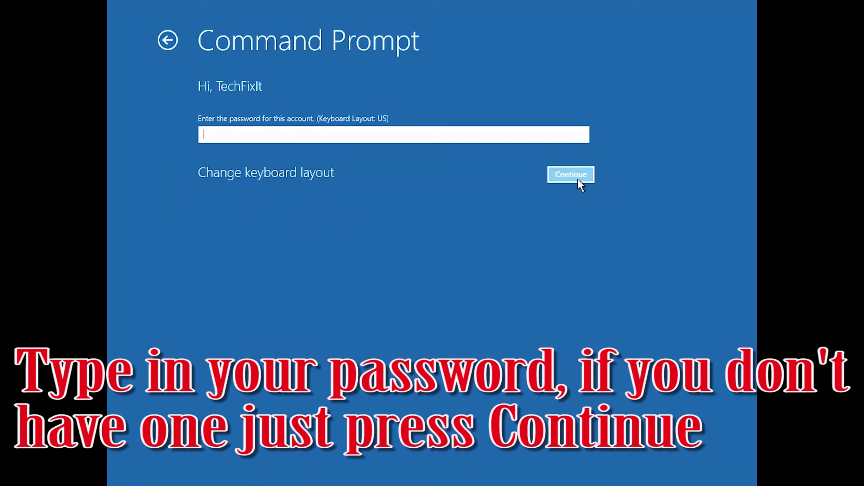
left_click(578, 180)
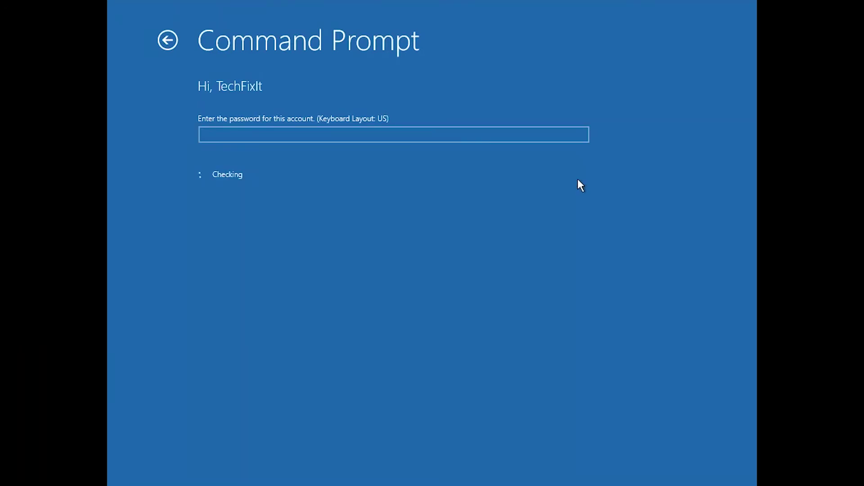
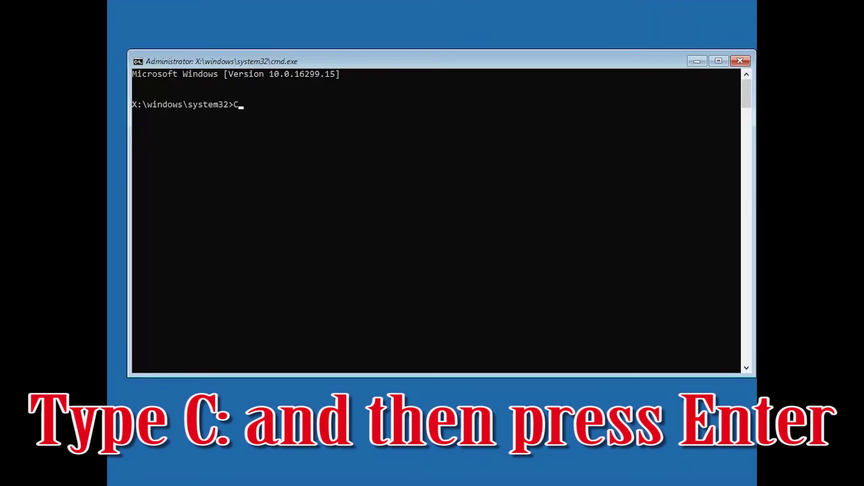
Step: Switch to C:\Windows\system32\config, create the folders backup and backup1, and copy all files (*.*) into each
type(":")
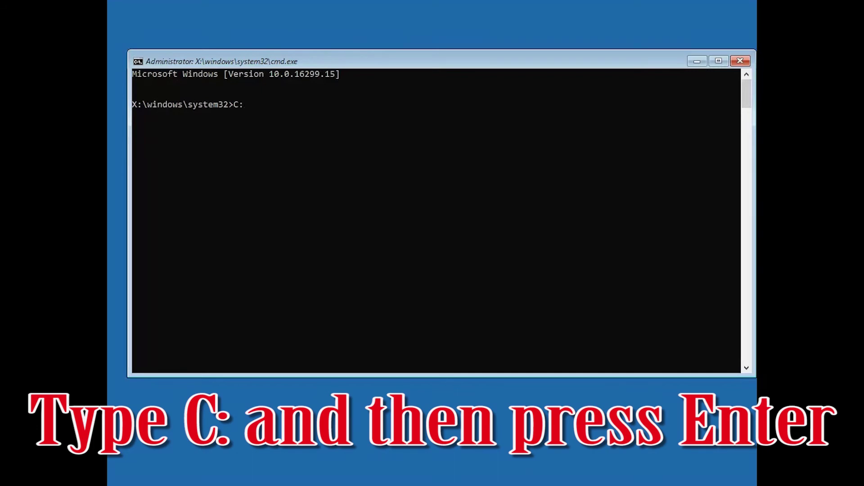
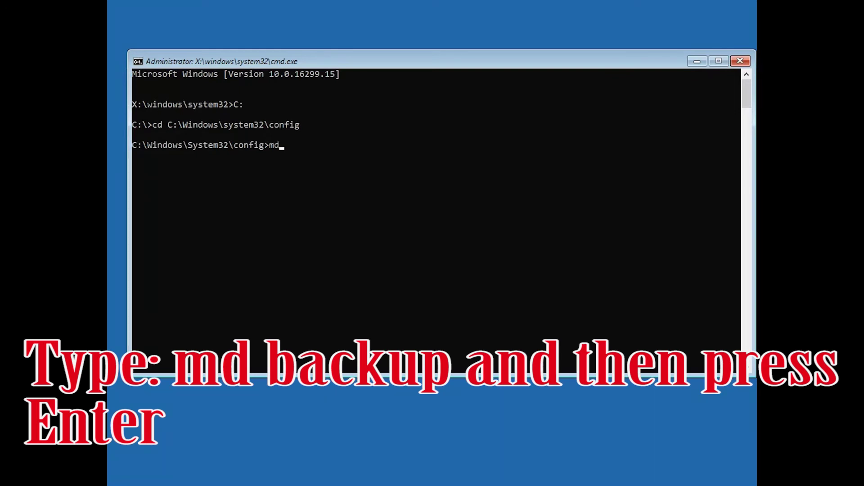
type("kup")
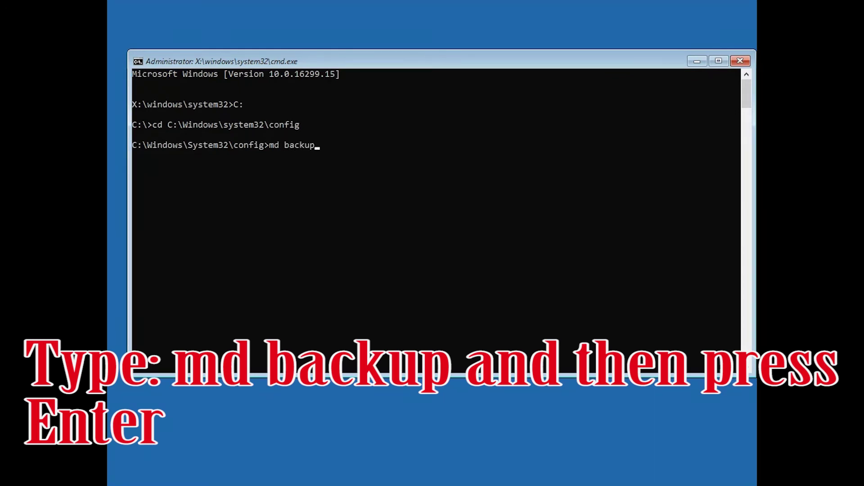
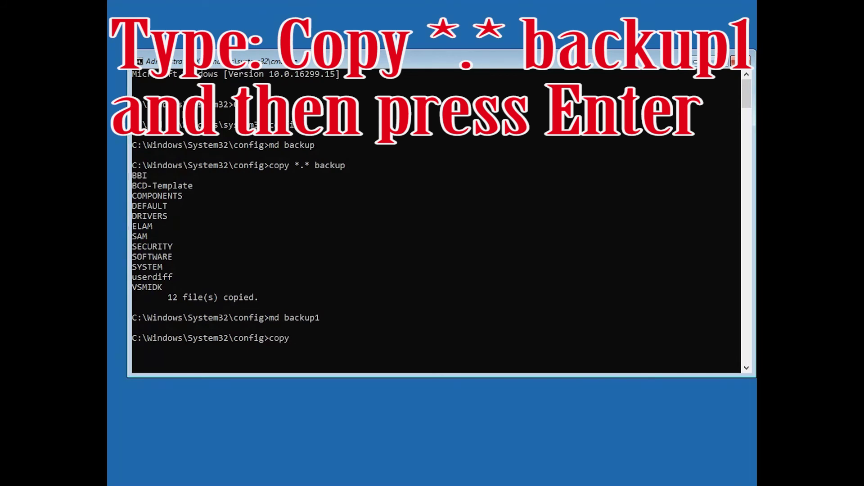
type(".* backup1")
key("Return")
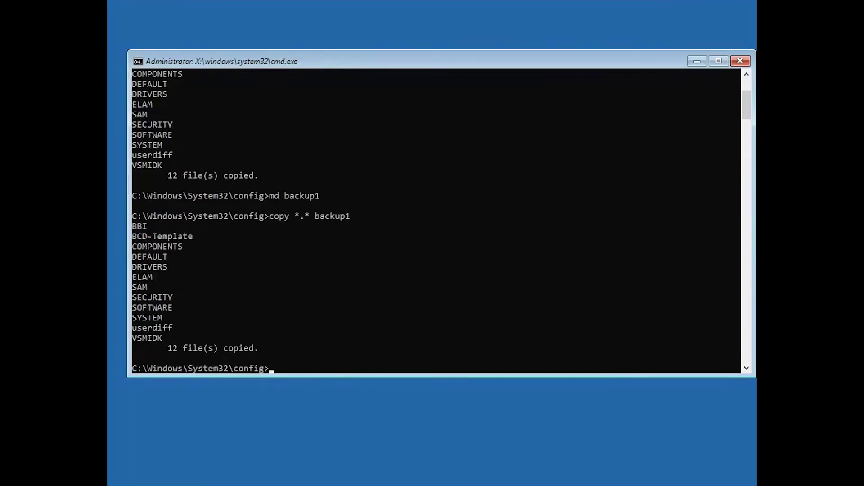
Step: Change to the regback folder and list its contents with dir
type("cd ")
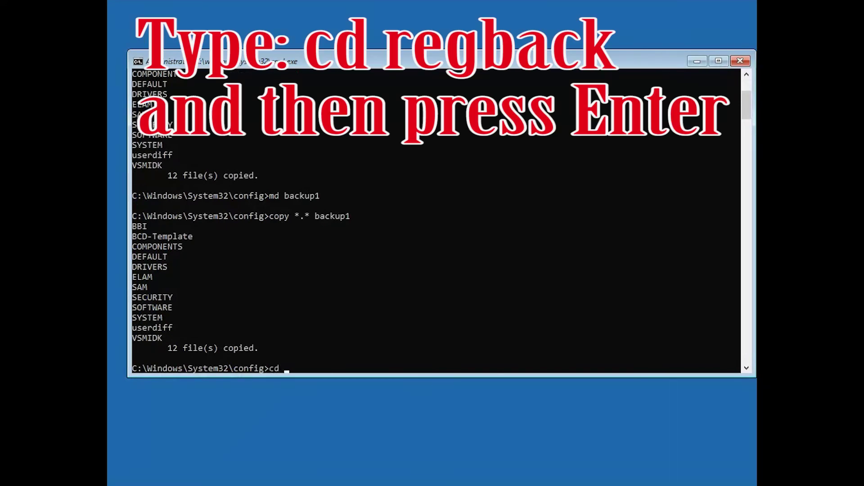
type("regback")
key("Return")
type("dir")
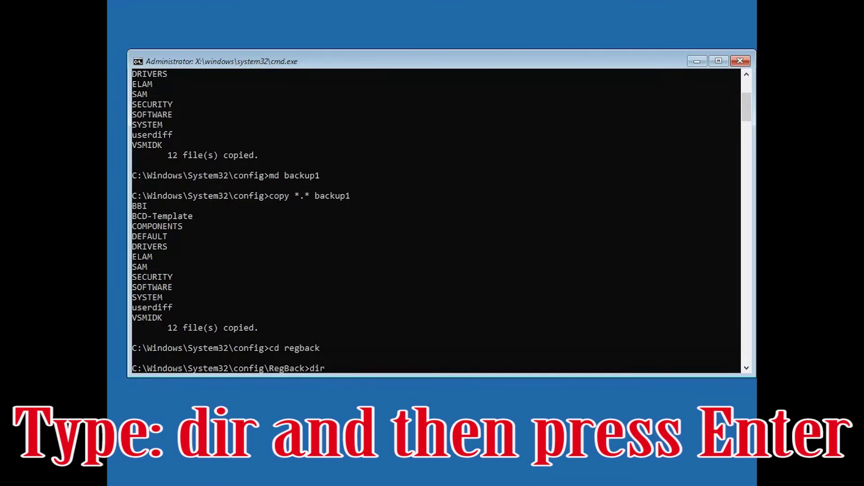
key("Return")
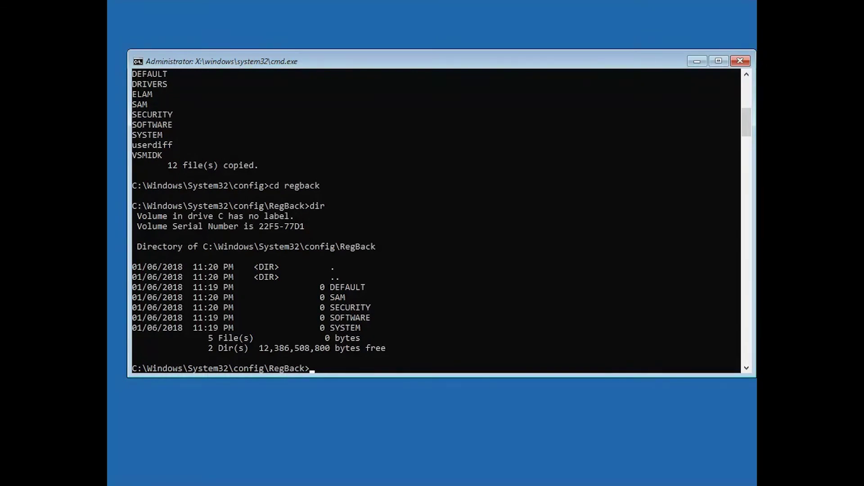
Step: Run copy *.* .. from RegBack, answer all to overwrite the registry files, exit Command Prompt and continue to Windows 10
type("copy *.* ..")
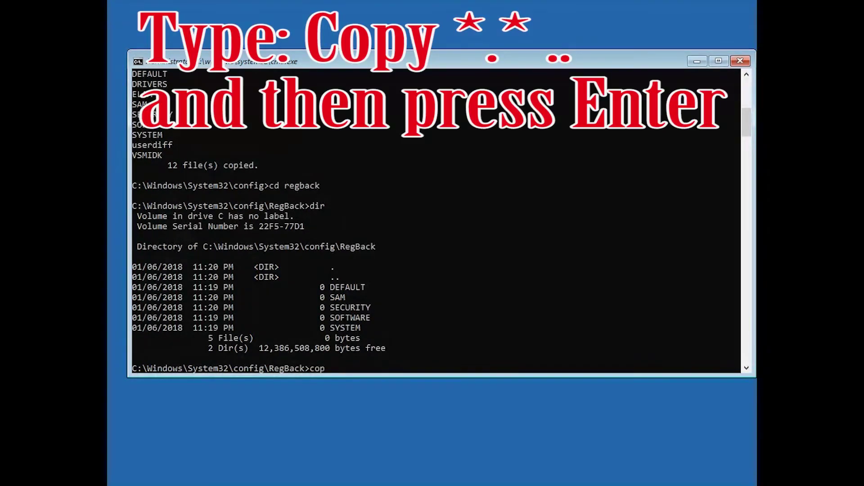
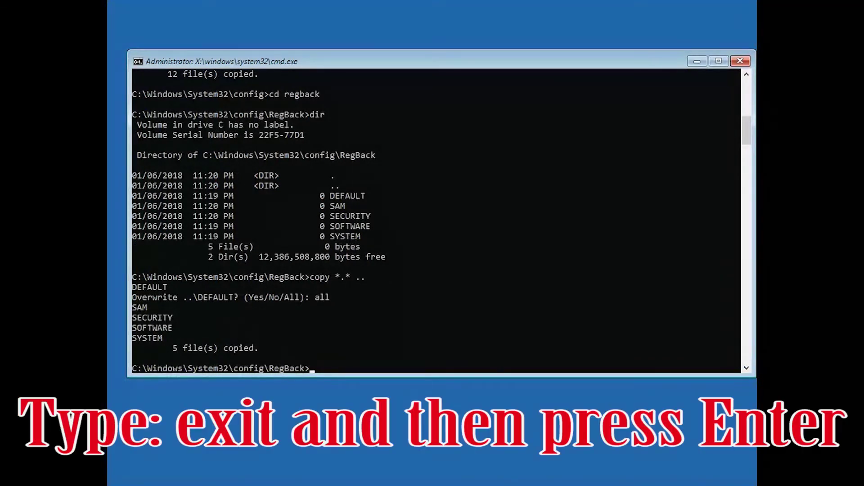
type("exit")
key("Return")
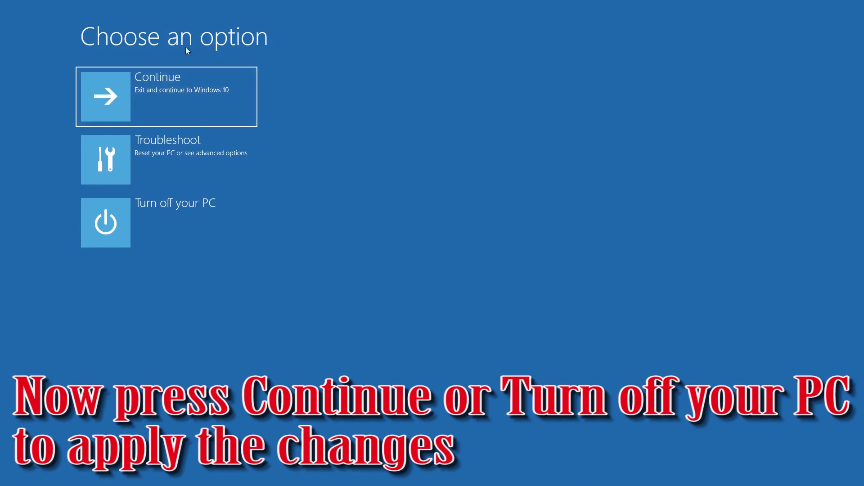
left_click(229, 89)
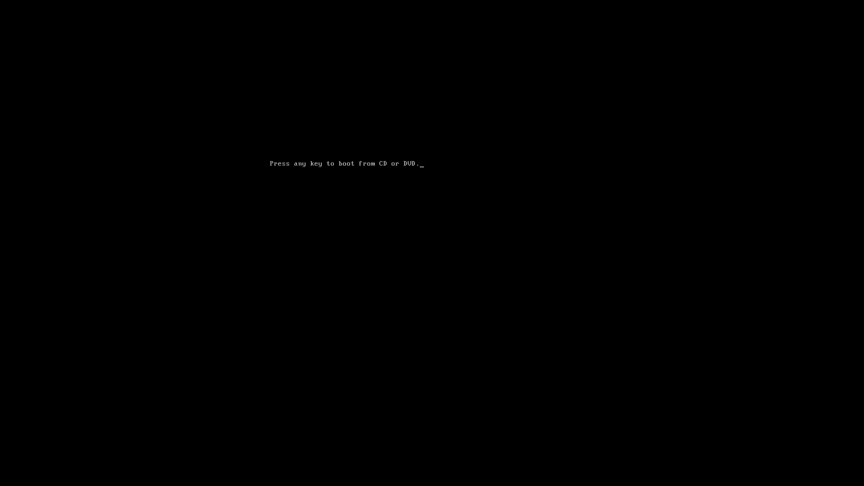